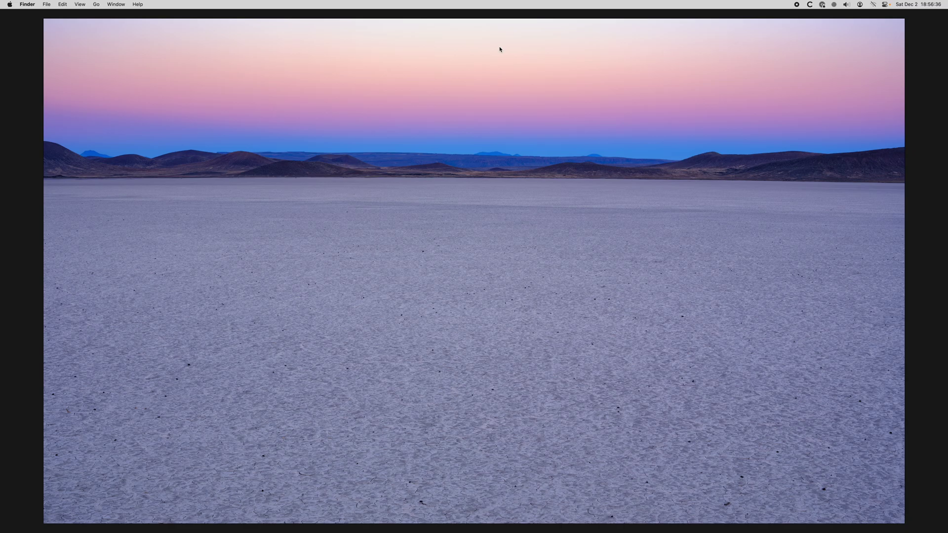
# Show the document's layers and duplicate the bottom photo layer under the name "dupe".
pyautogui.click(500, 50)
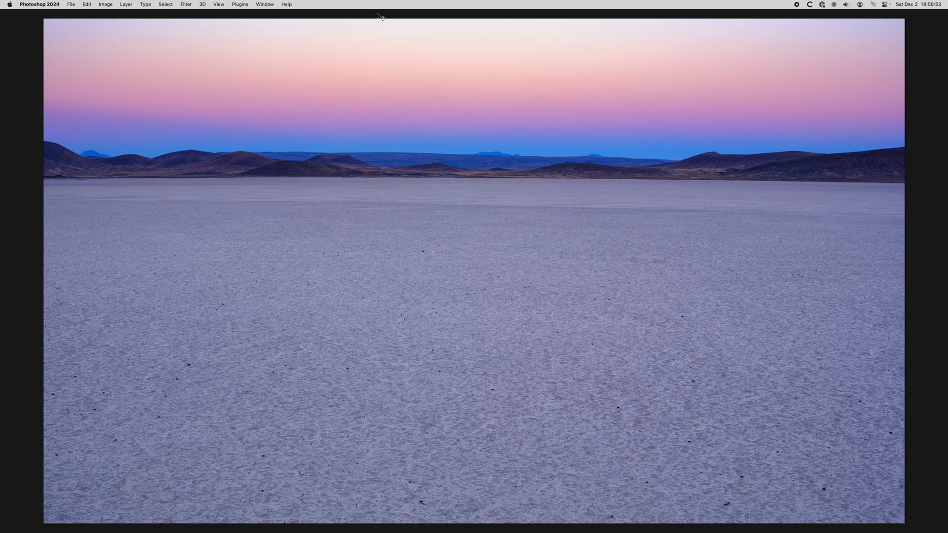
pyautogui.click(265, 4)
pyautogui.click(275, 156)
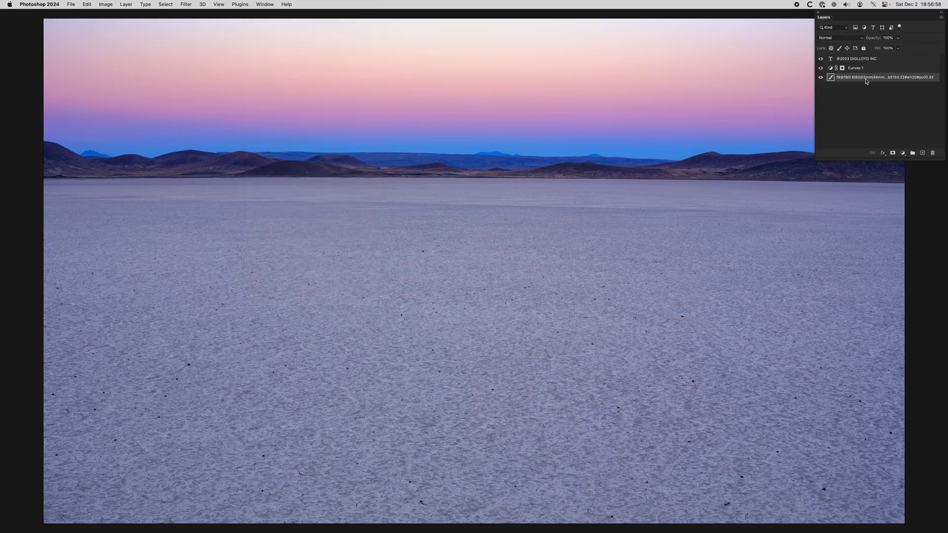
pyautogui.click(941, 17)
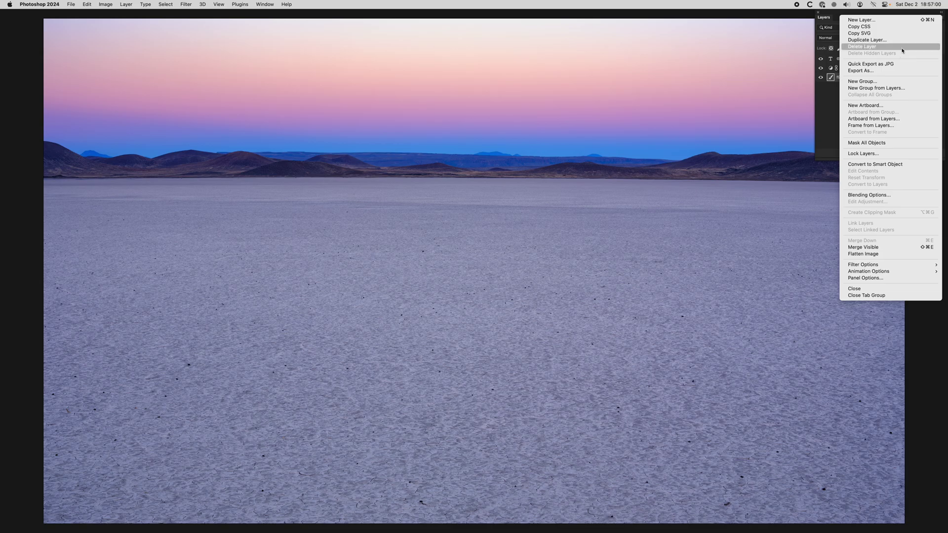
pyautogui.click(902, 40)
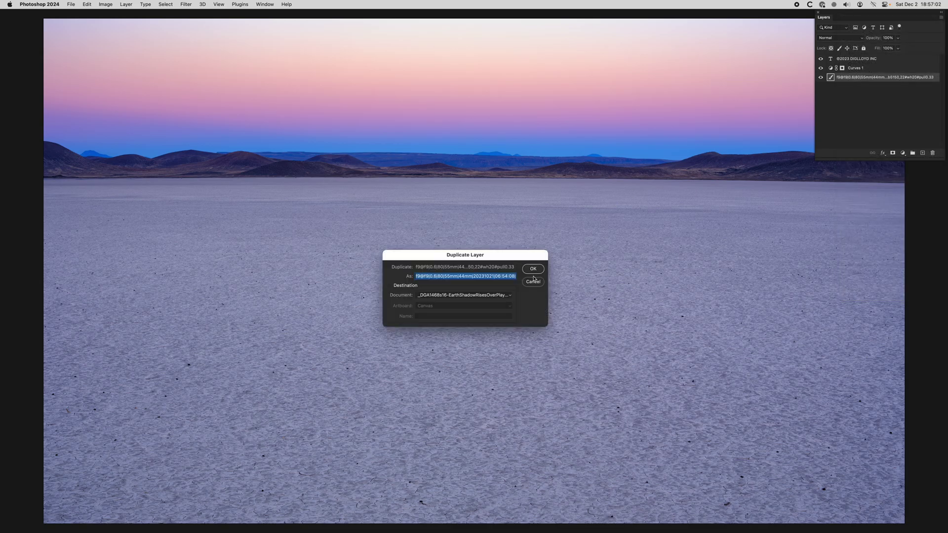
pyautogui.write('dupe')
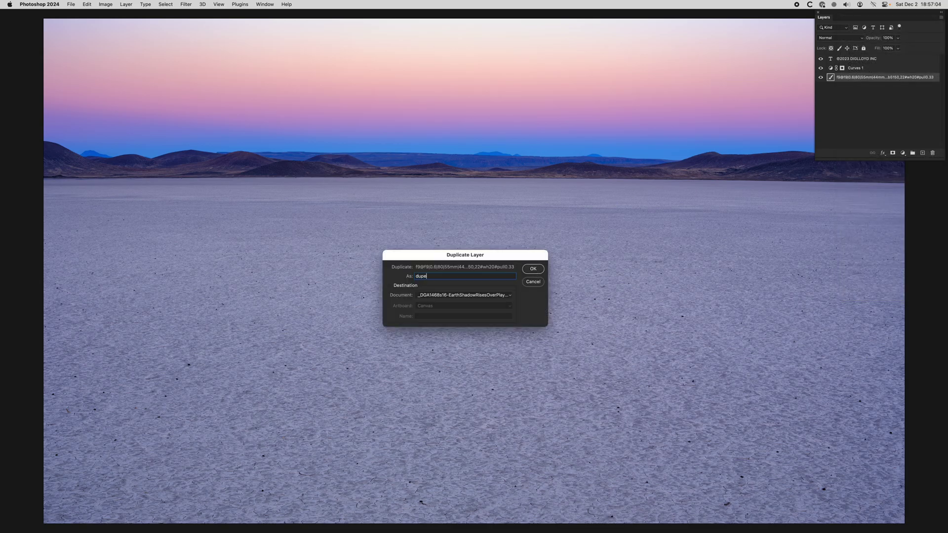
pyautogui.press('Return')
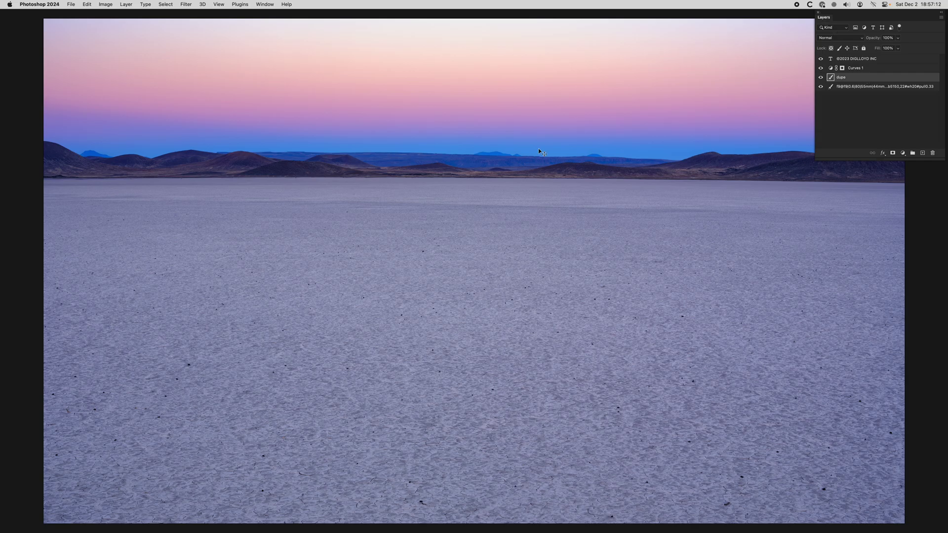
# Start an Unsharp Mask on the dupe layer and set the amount to 100%.
pyautogui.press('super+equal')
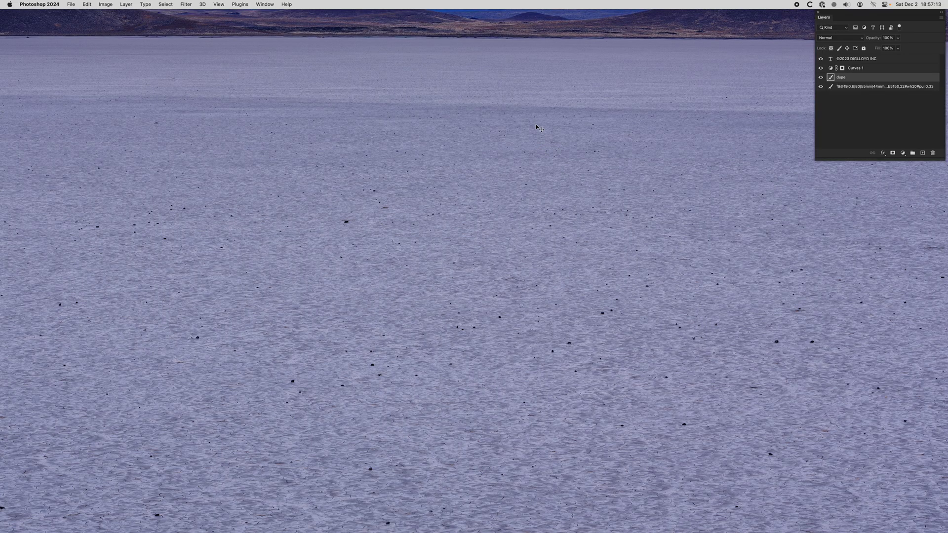
pyautogui.press('super+equal')
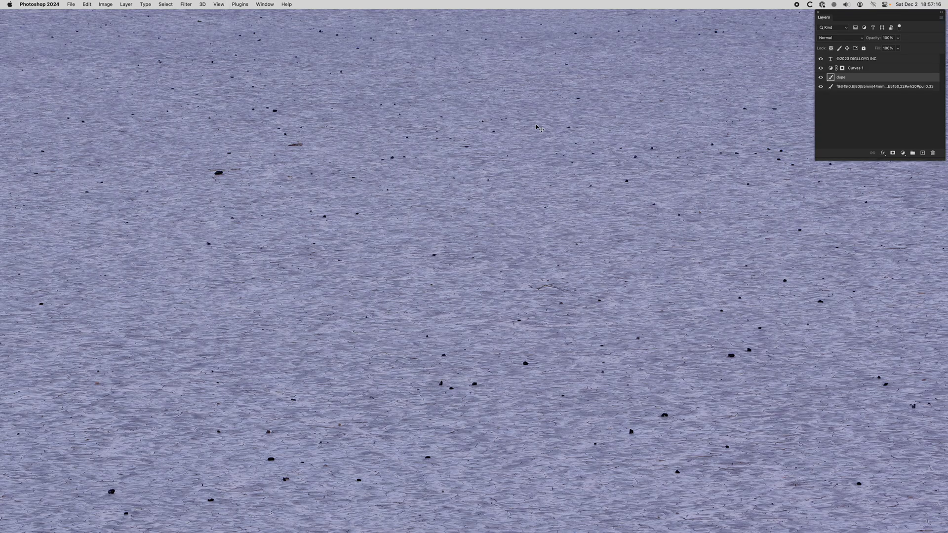
pyautogui.scroll(12, 537, 179)
pyautogui.scroll(-4, 536, 180)
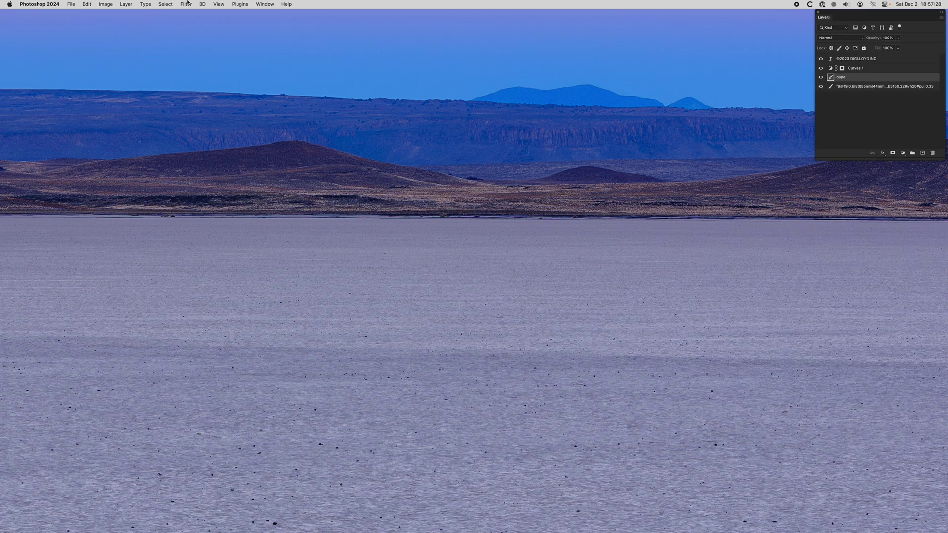
pyautogui.click(189, 4)
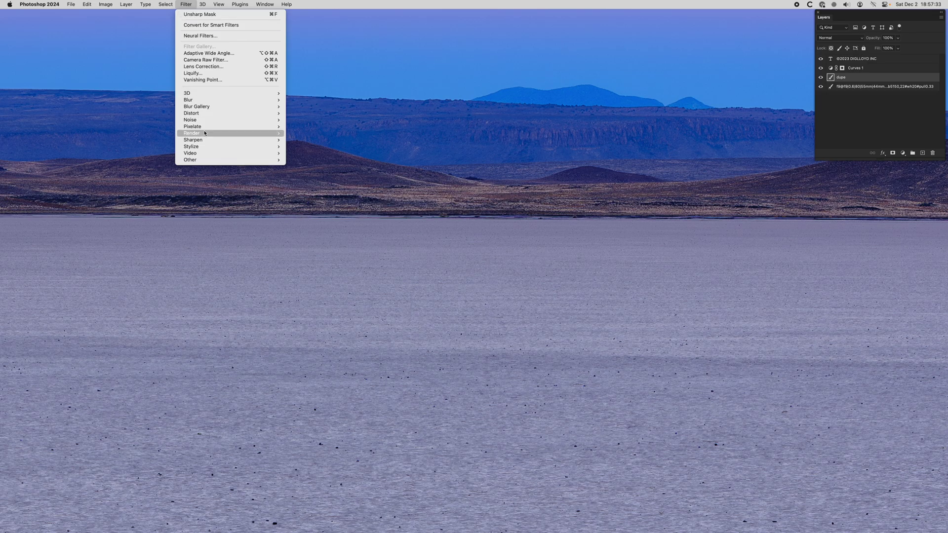
pyautogui.moveTo(204, 141)
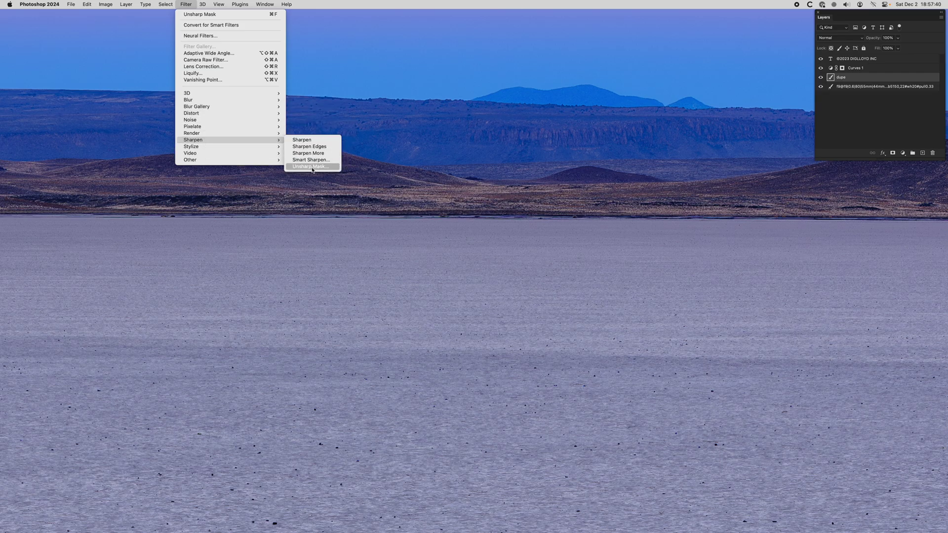
pyautogui.click(311, 167)
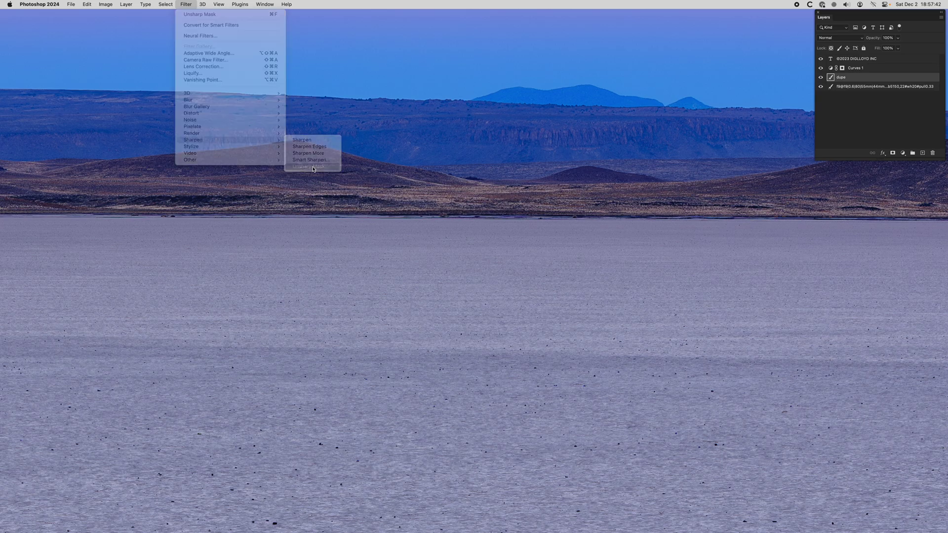
pyautogui.moveTo(596, 133); pyautogui.dragTo(607, 239)
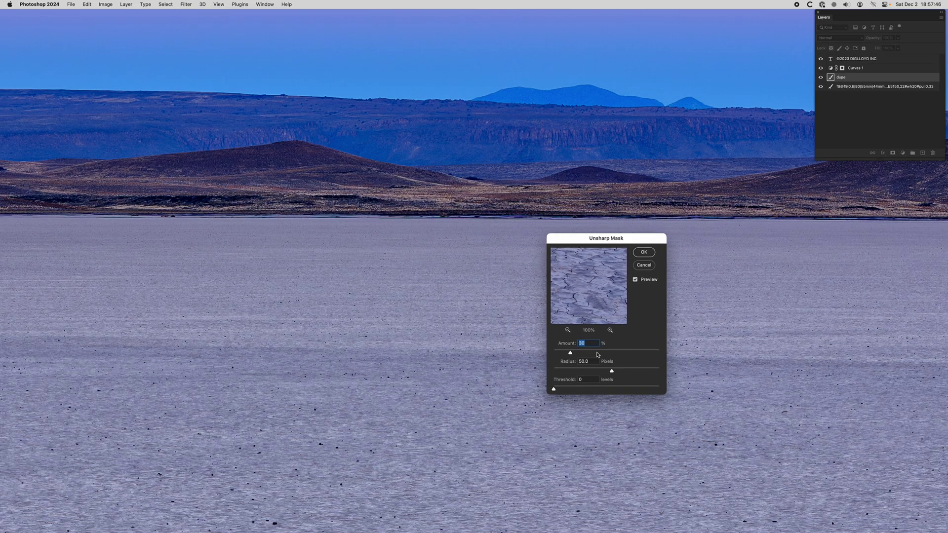
pyautogui.write('19')
pyautogui.write('0')
pyautogui.press('Tab')
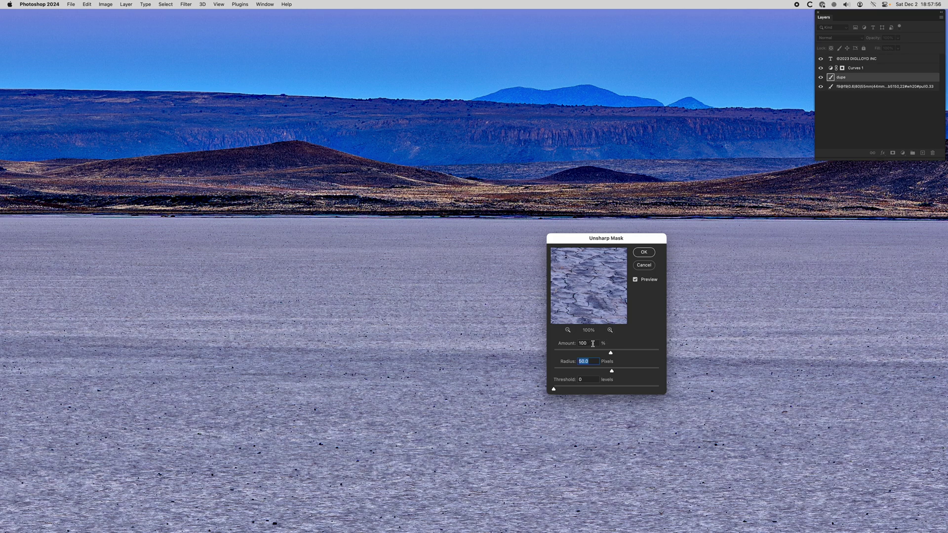
# Set the Unsharp Mask amount to 6% and compare the horizon with the preview on and off.
pyautogui.click(594, 343)
pyautogui.click(558, 344)
pyautogui.write('6')
pyautogui.press('Tab')
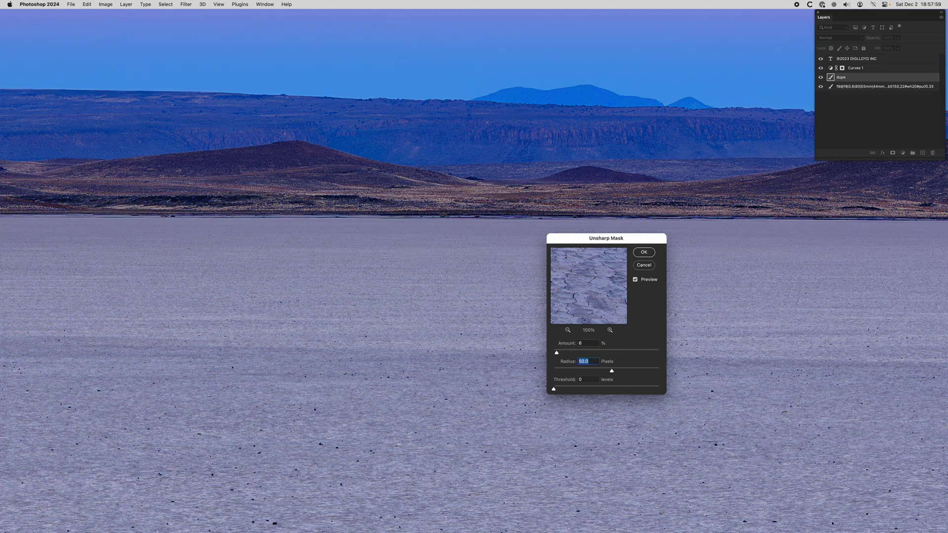
pyautogui.doubleClick(589, 343)
pyautogui.click(645, 281)
pyautogui.click(645, 281)
pyautogui.click(646, 281)
pyautogui.click(645, 281)
# Examine the cracked playa surface with the sharpening preview on and off, and look over the distant hills.
pyautogui.scroll(6, 429, 288)
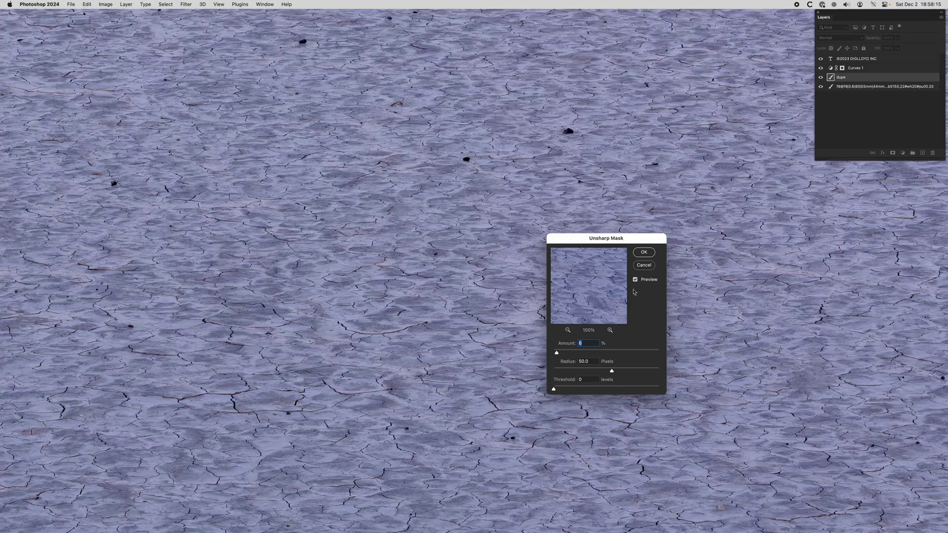
pyautogui.click(645, 282)
pyautogui.click(646, 281)
pyautogui.click(645, 281)
pyautogui.click(646, 281)
pyautogui.scroll(20, 458, 275)
pyautogui.scroll(-5, 457, 276)
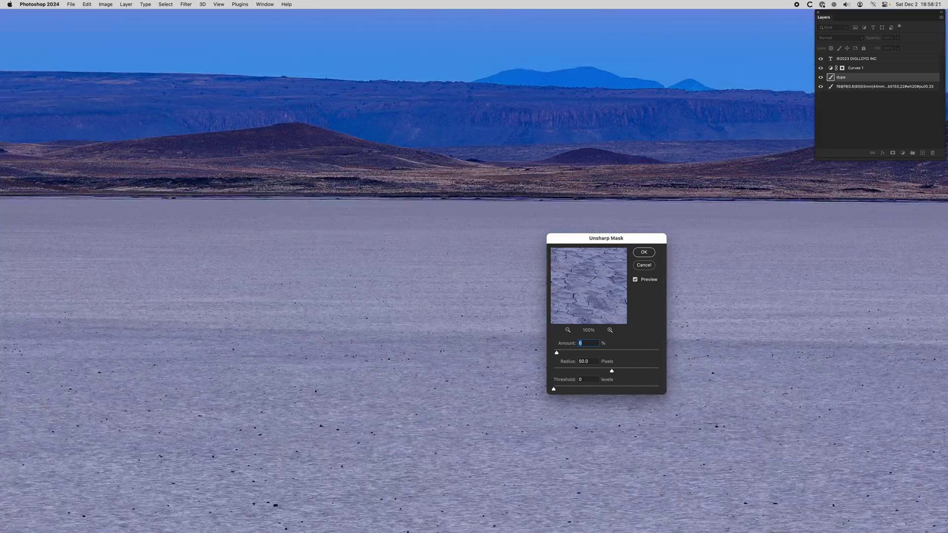
pyautogui.scroll(-2, 457, 275)
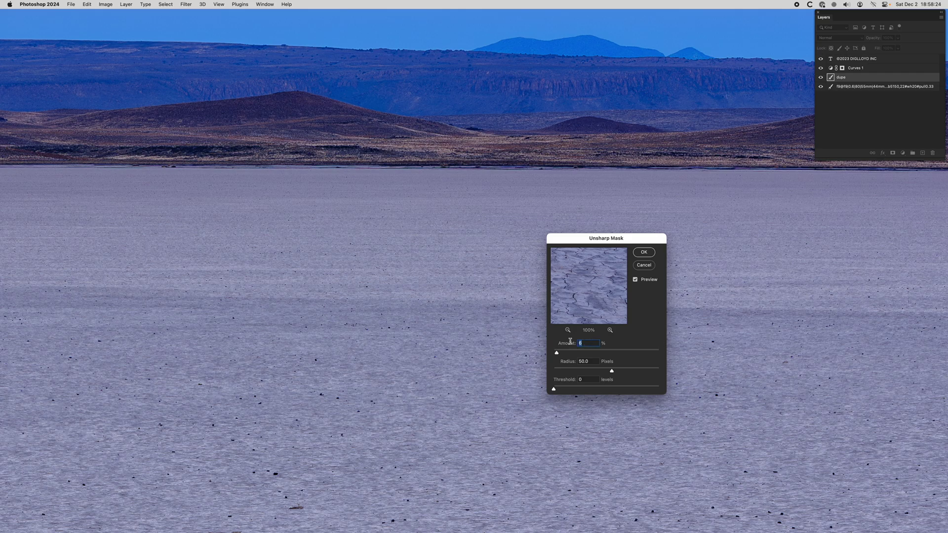
# Set the Unsharp Mask amount to 10% and compare the image repeatedly with and without the preview.
pyautogui.write('10')
pyautogui.press('Tab')
pyautogui.click(644, 281)
pyautogui.click(645, 281)
pyautogui.click(644, 282)
pyautogui.click(644, 282)
pyautogui.click(645, 282)
pyautogui.click(644, 282)
pyautogui.click(645, 282)
pyautogui.click(645, 281)
# Set the Unsharp Mask amount to 20% and compare the result with the preview on and off.
pyautogui.click(591, 344)
pyautogui.write('20')
pyautogui.press('Tab')
pyautogui.click(648, 281)
pyautogui.click(648, 282)
pyautogui.click(648, 282)
pyautogui.click(648, 282)
# Examine the cracks in the foreground playa with the sharpening preview on and off.
pyautogui.scroll(6, 469, 308)
pyautogui.scroll(-3, 469, 307)
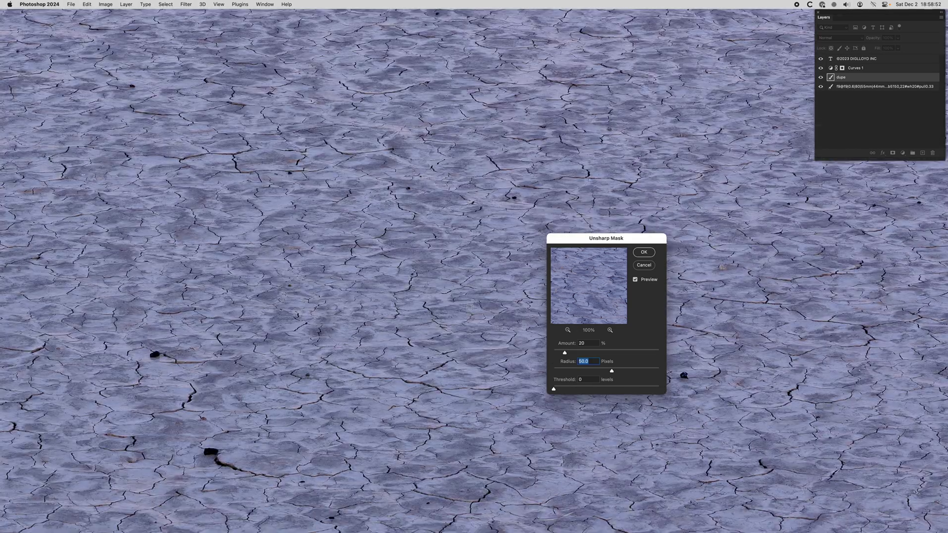
pyautogui.click(646, 282)
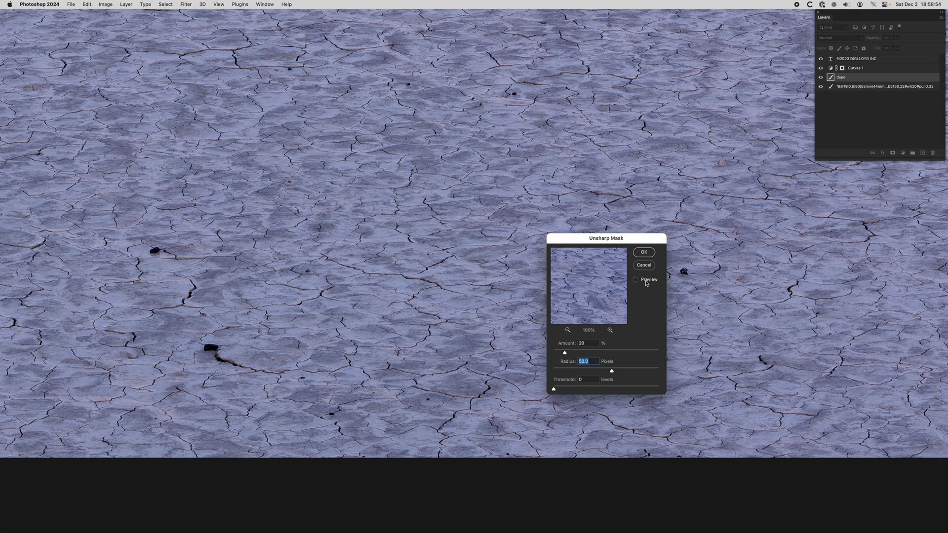
pyautogui.click(646, 282)
pyautogui.click(647, 283)
pyautogui.click(647, 283)
pyautogui.press('super+minus')
pyautogui.scroll(1, 480, 197)
pyautogui.scroll(-1, 479, 197)
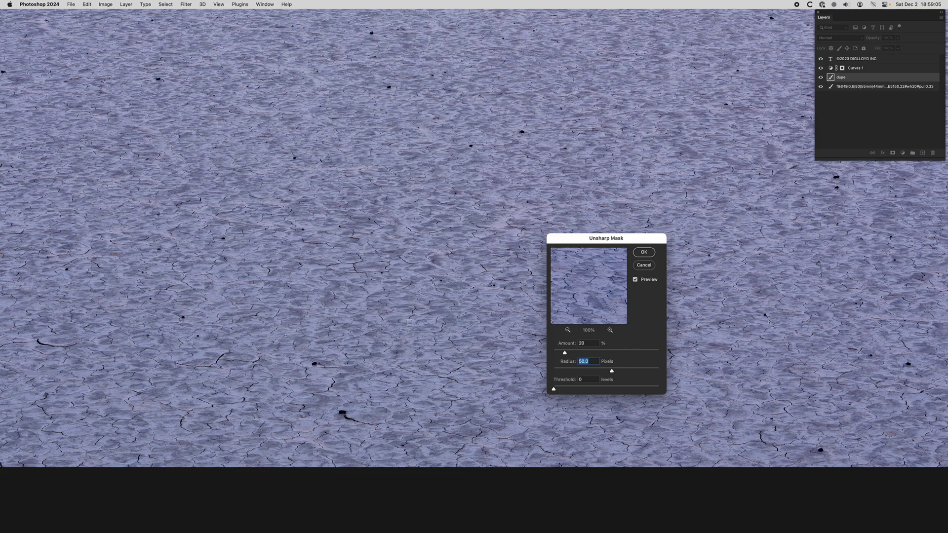
# Compare the foreground with and without the preview, and apply the 20% Unsharp Mask to the dupe layer.
pyautogui.click(647, 282)
pyautogui.click(646, 282)
pyautogui.click(646, 283)
pyautogui.click(646, 283)
pyautogui.click(646, 282)
pyautogui.click(645, 282)
pyautogui.click(651, 282)
pyautogui.click(650, 282)
pyautogui.press('super+0')
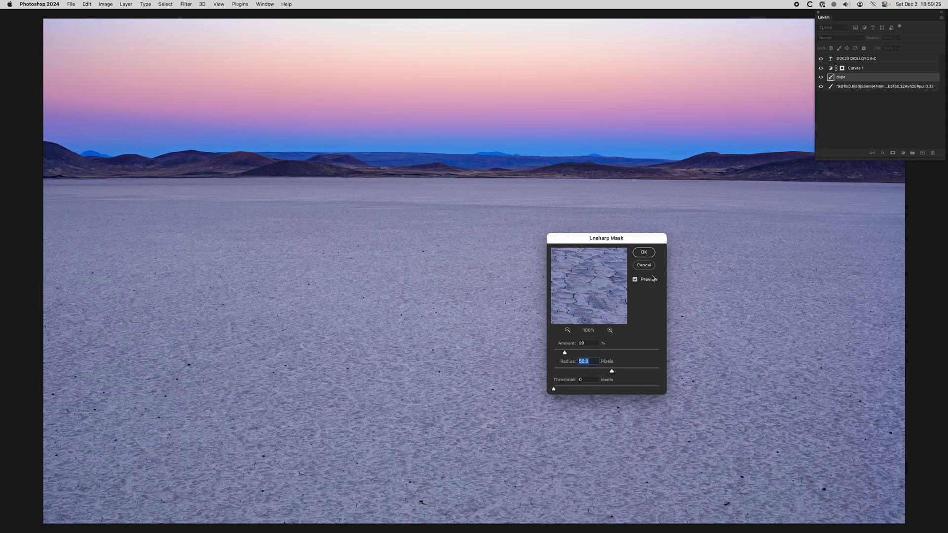
pyautogui.click(636, 250)
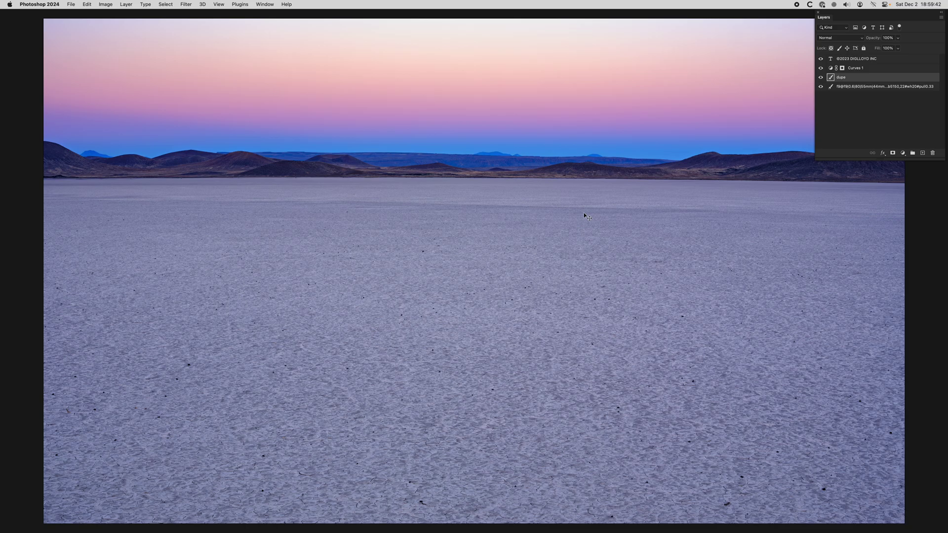
# Start another Unsharp Mask on the dupe layer, set the amount to 8%, and center its preview on a dark rock.
pyautogui.press('super+1')
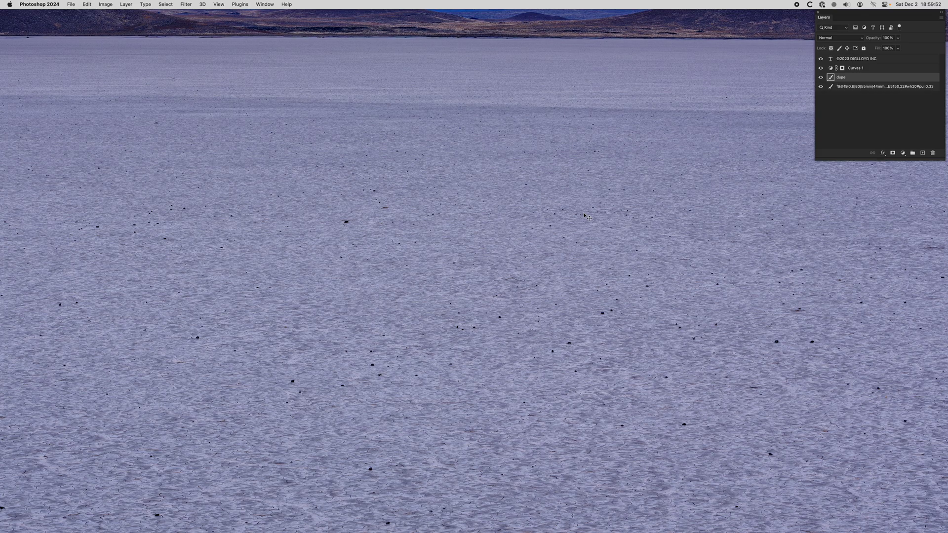
pyautogui.click(187, 4)
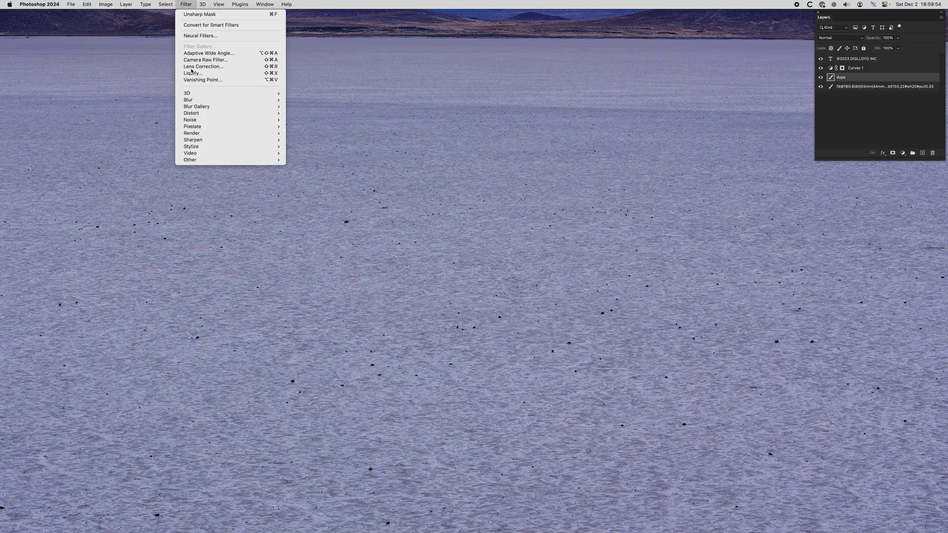
pyautogui.moveTo(207, 140)
pyautogui.click(309, 166)
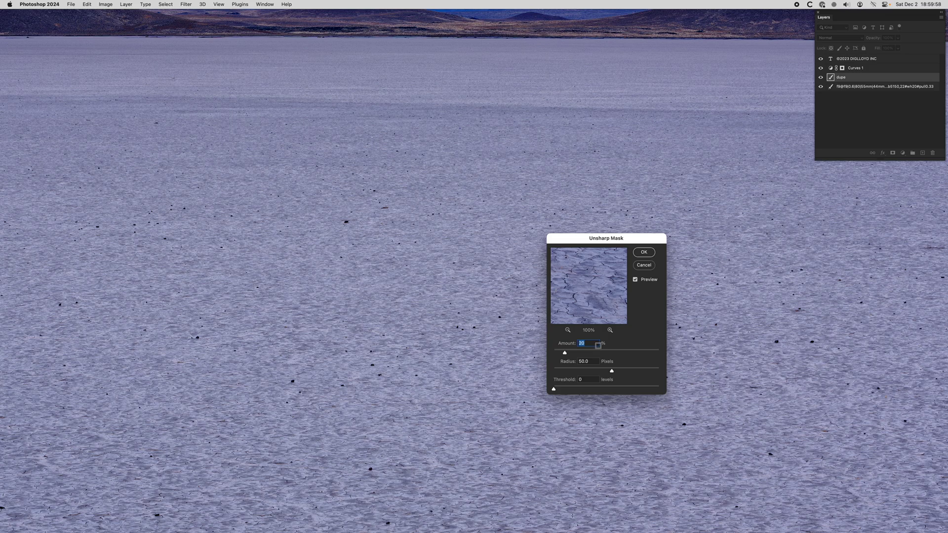
pyautogui.write('8')
pyautogui.press('Tab')
pyautogui.click(577, 341)
pyautogui.doubleClick(577, 342)
pyautogui.click(346, 221)
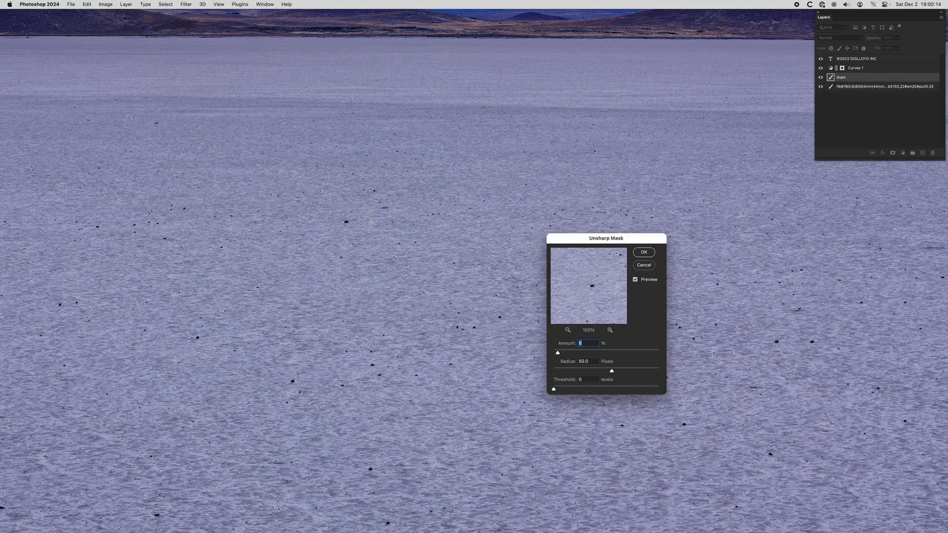
pyautogui.keyDown('super'); pyautogui.click(372, 216); pyautogui.keyUp('super')
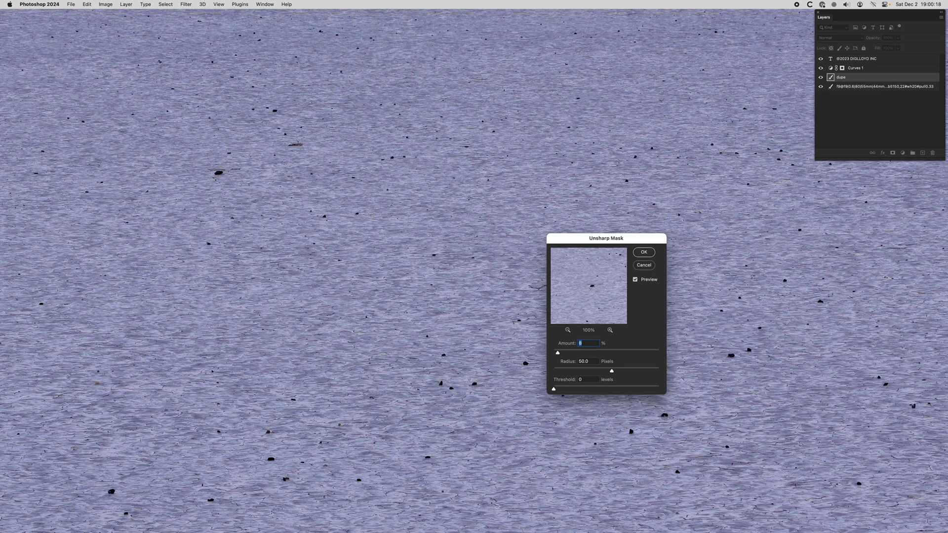
# Raise the Unsharp Mask amount to about 306% and inspect its effect on the hills, horizon and sky.
pyautogui.moveTo(558, 353); pyautogui.dragTo(650, 352)
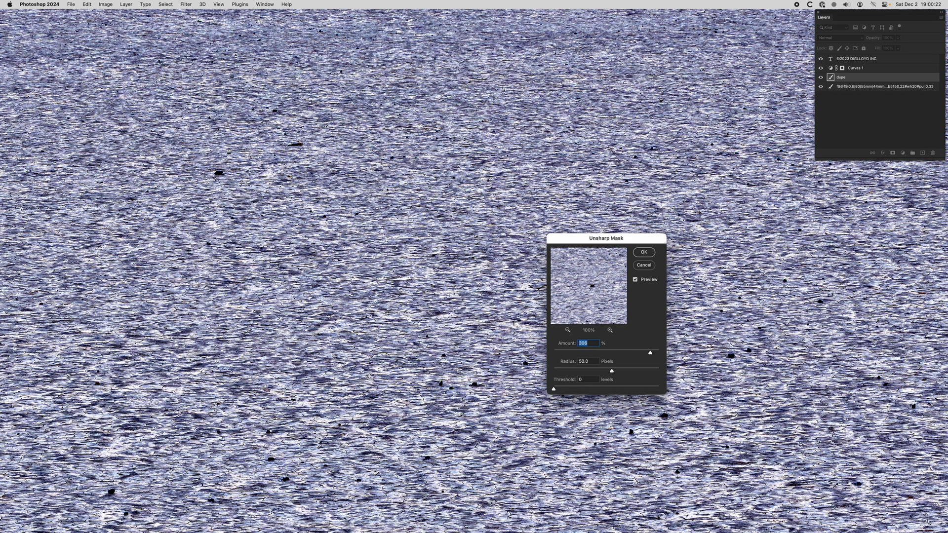
pyautogui.scroll(10, 383, 295)
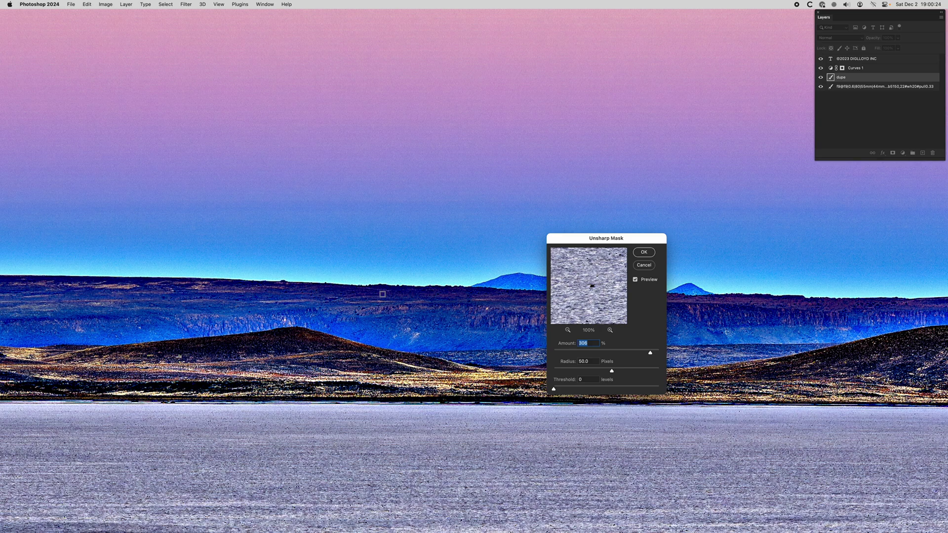
pyautogui.scroll(4, 383, 294)
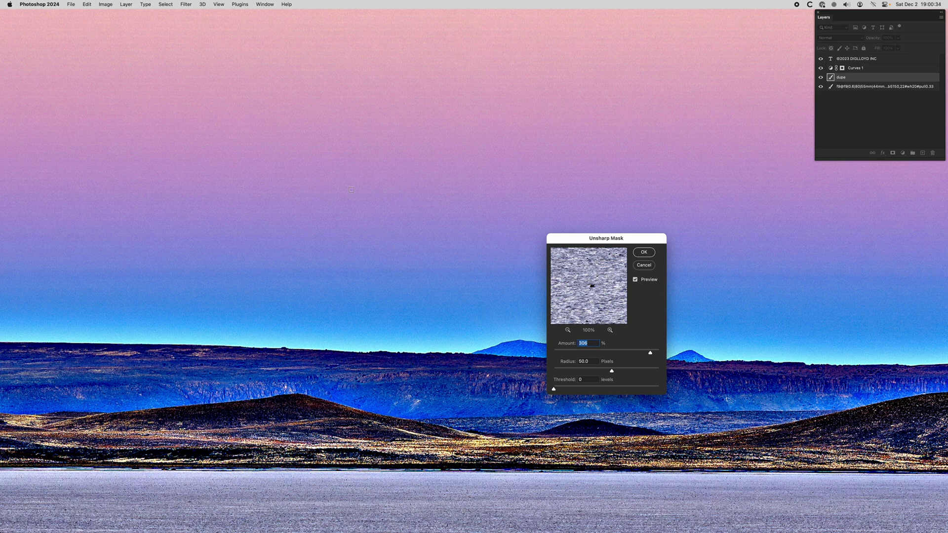
pyautogui.scroll(10, 379, 200)
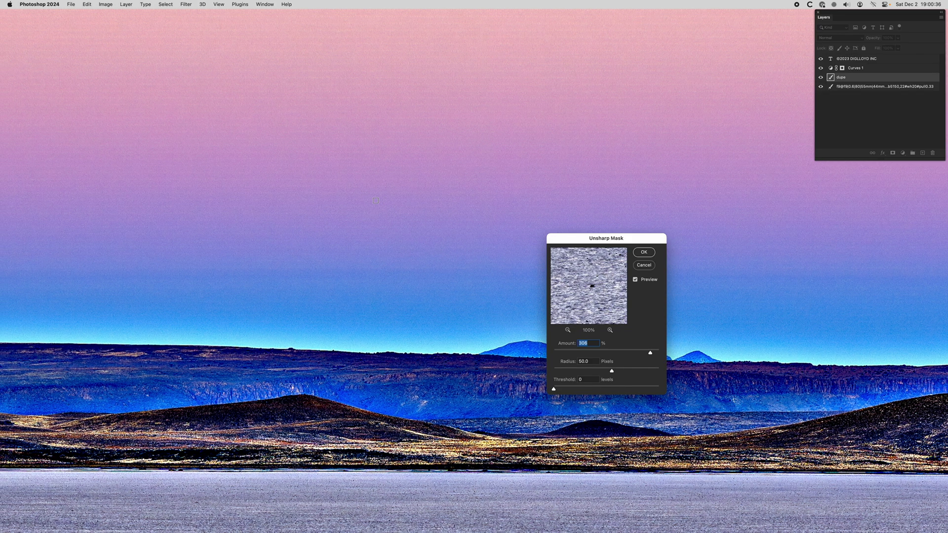
pyautogui.scroll(-5, 376, 201)
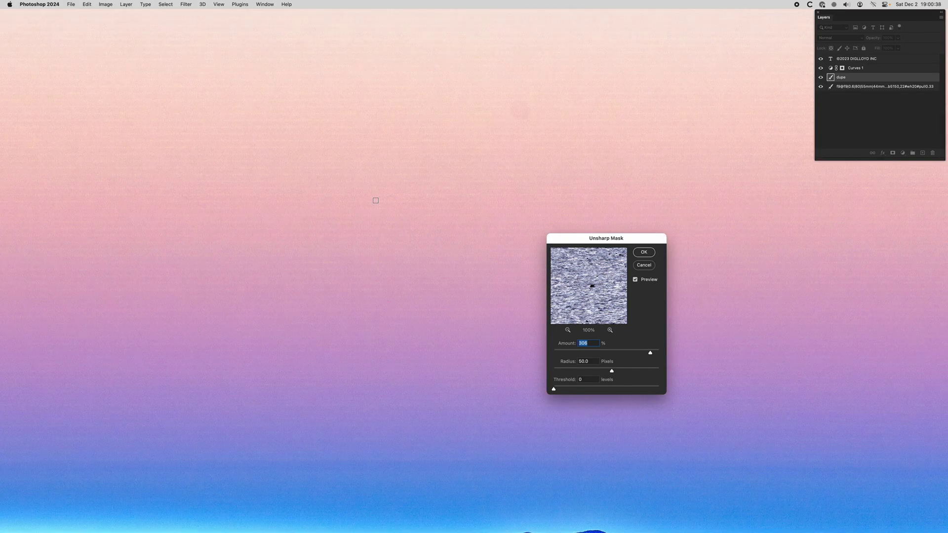
pyautogui.scroll(6, 376, 200)
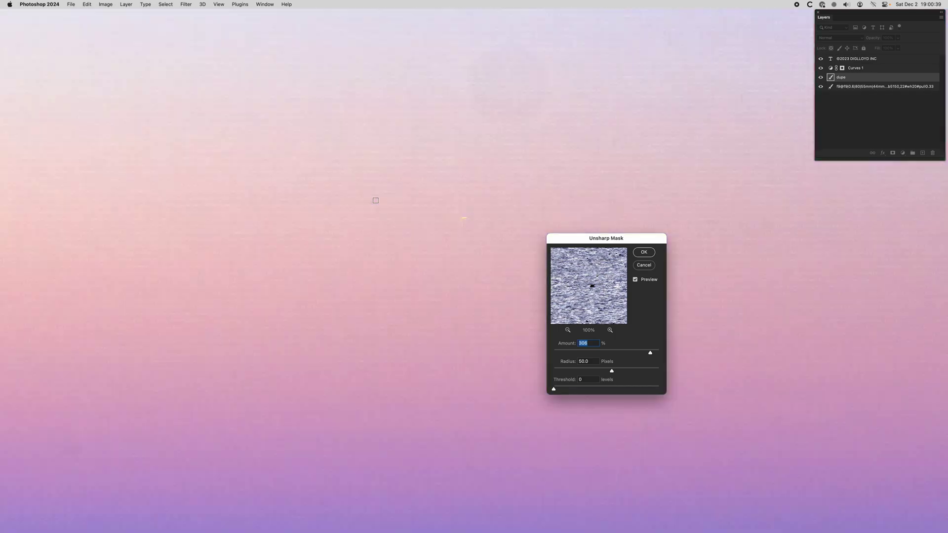
pyautogui.scroll(-7, 376, 201)
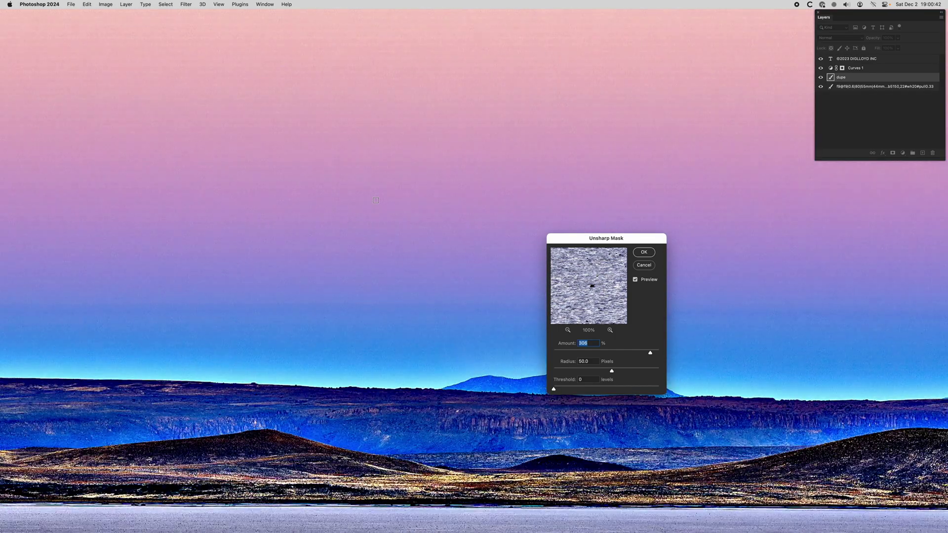
# Apply the 306% Unsharp Mask to the dupe layer and compare the sky with and without it.
pyautogui.scroll(6, 376, 201)
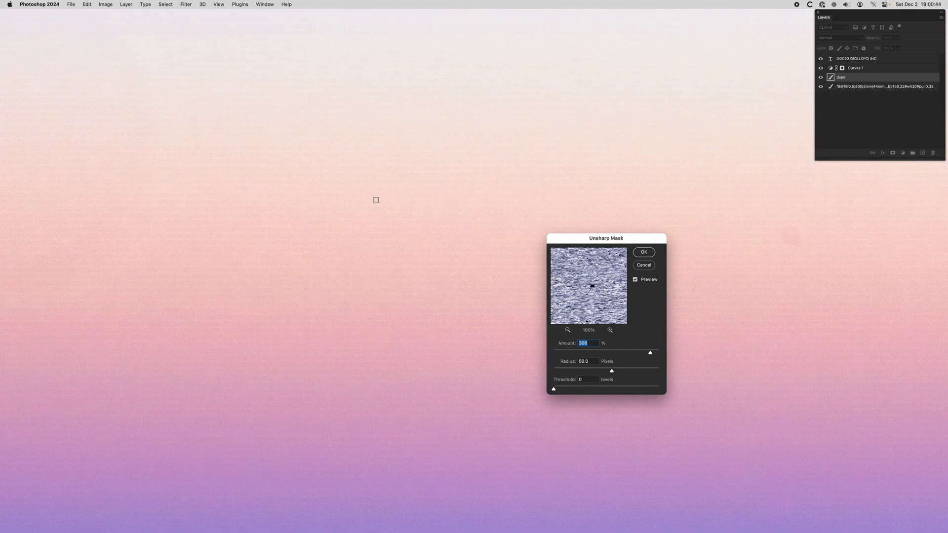
pyautogui.click(643, 253)
pyautogui.press('super+z')
pyautogui.press('super+shift+z')
pyautogui.press('super+z')
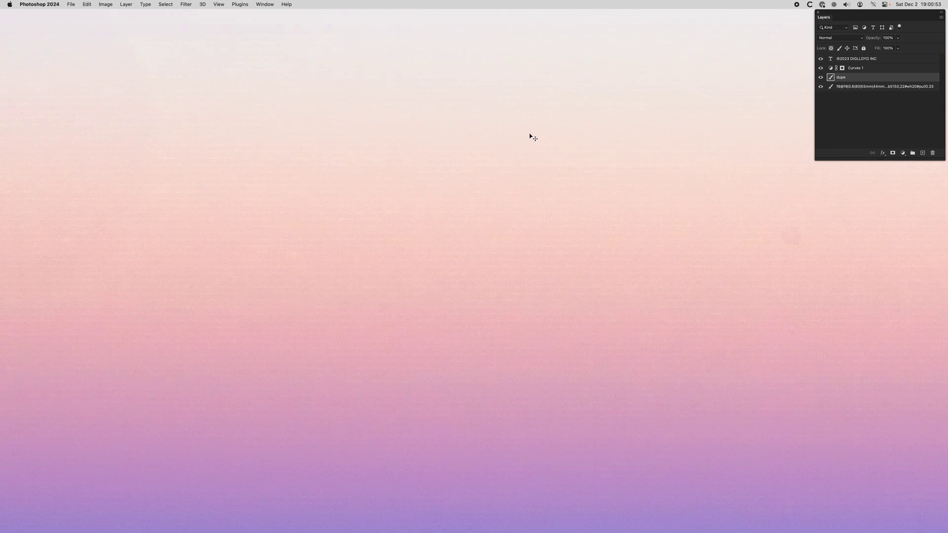
# Inspect the oversharpened hills, playa and horizon, and undo the 306% Unsharp Mask.
pyautogui.scroll(-5, 532, 138)
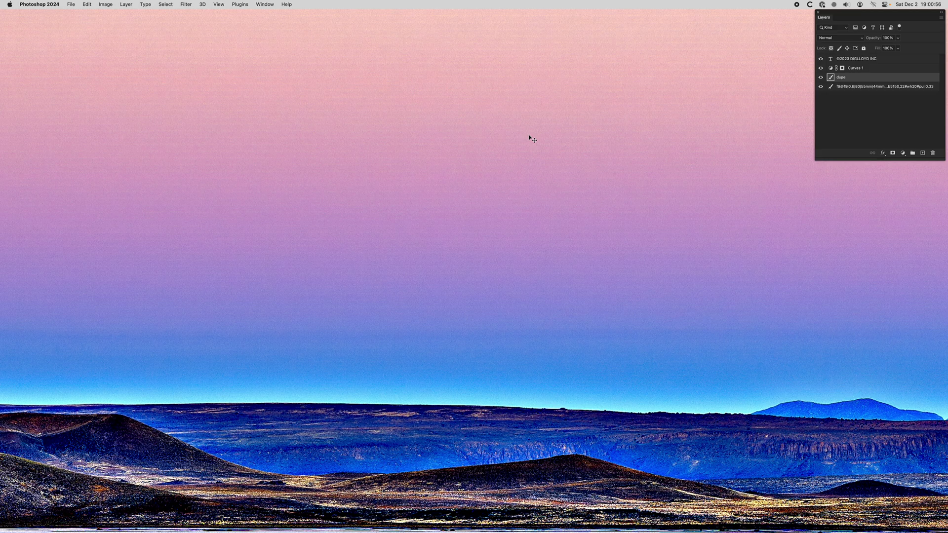
pyautogui.scroll(-8, 532, 138)
pyautogui.hotkey('ctrl', 'Tab')
pyautogui.hotkey('ctrl', 'Tab')
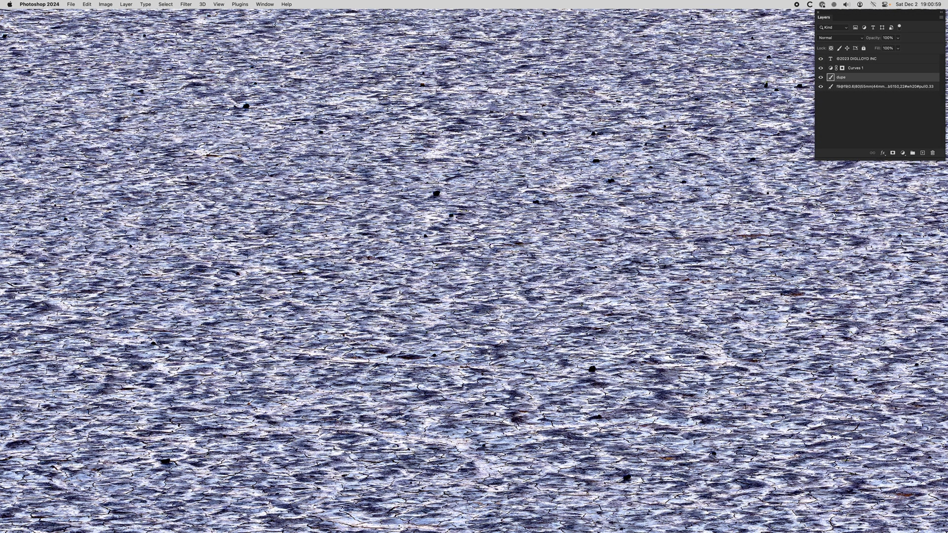
pyautogui.hotkey('ctrl', 'Tab')
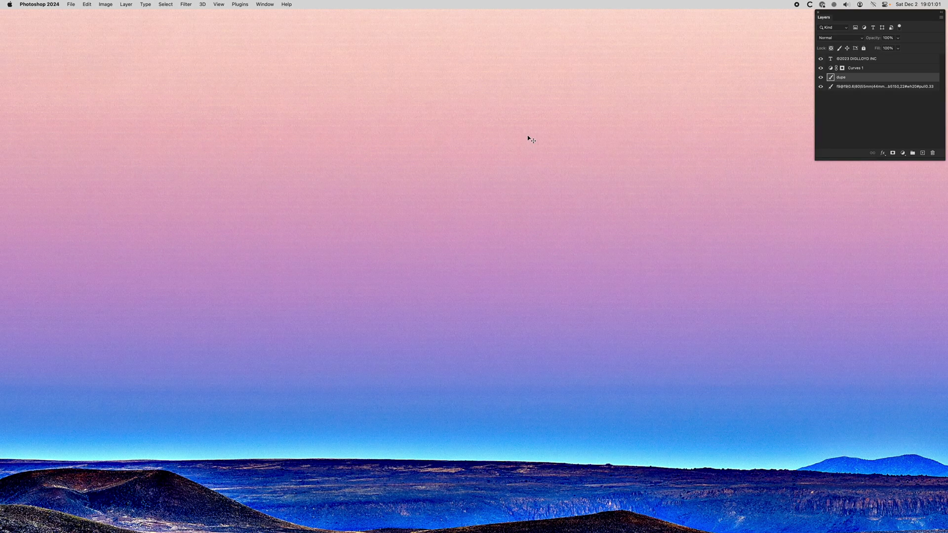
pyautogui.press('super+z')
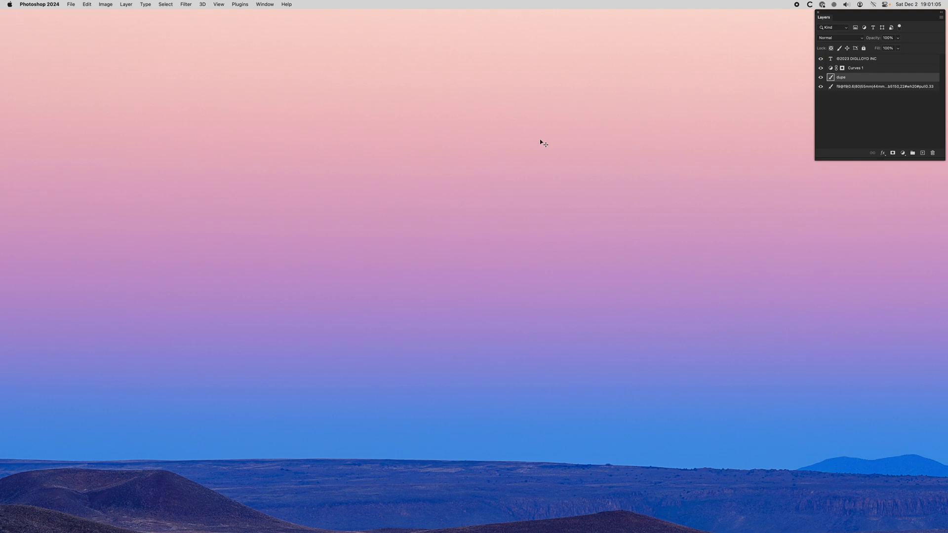
# Start Unsharp Mask on the dupe layer with a 6% amount, and compare the hills and playa with the preview on and off.
pyautogui.click(188, 4)
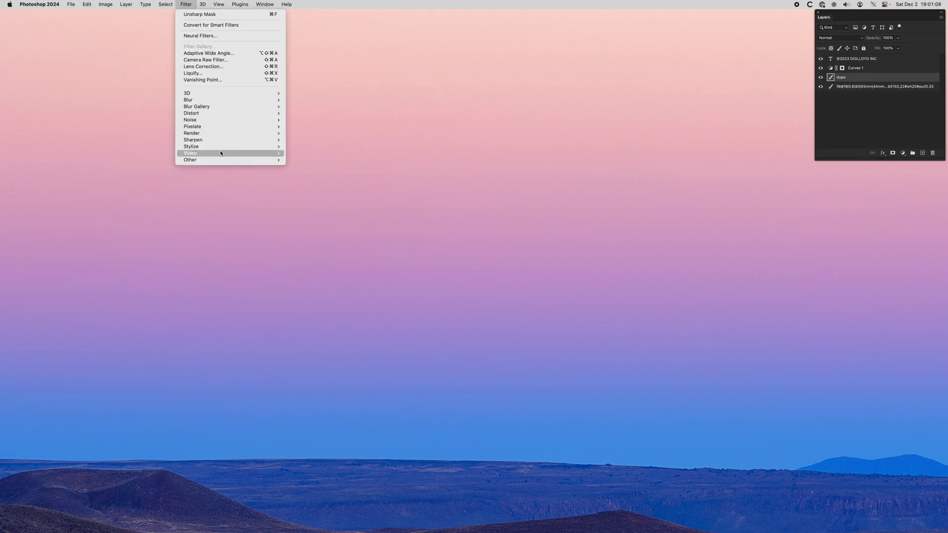
pyautogui.moveTo(279, 140)
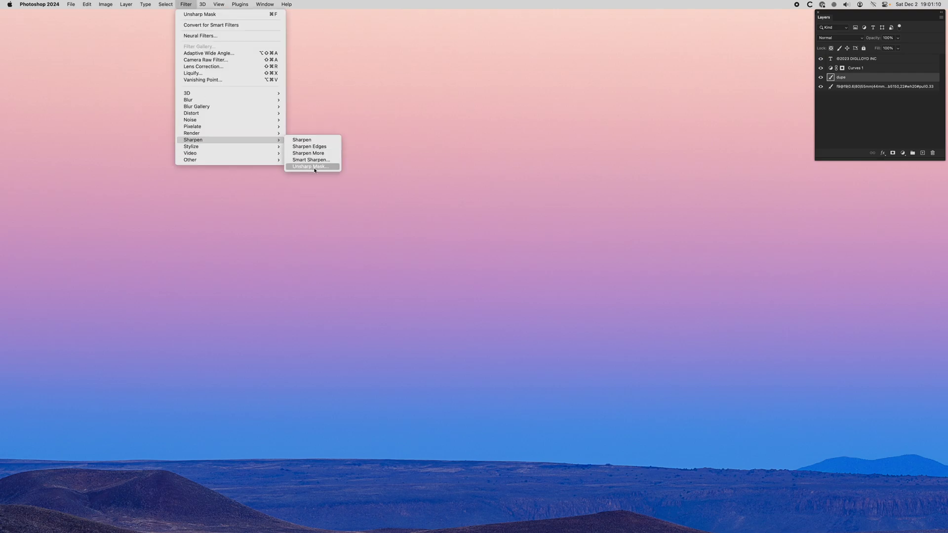
pyautogui.click(311, 167)
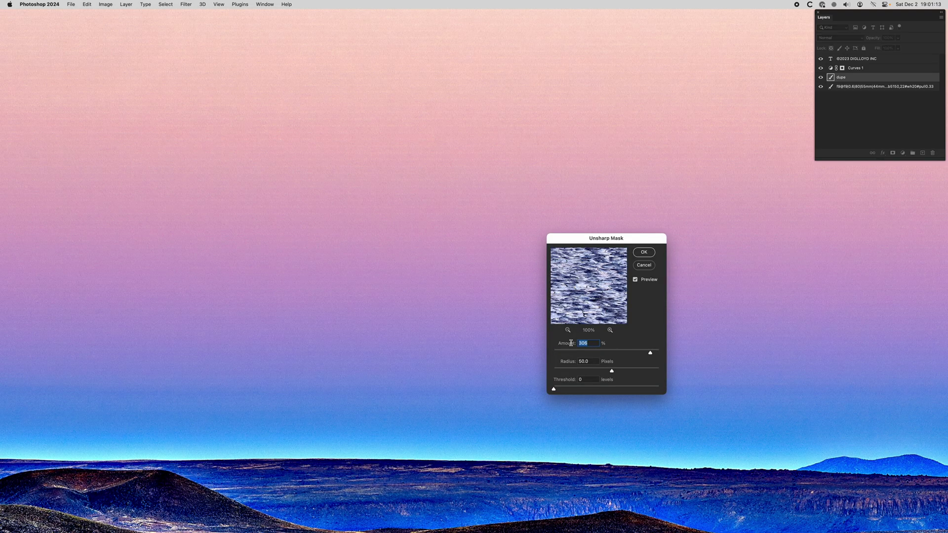
pyautogui.write('6')
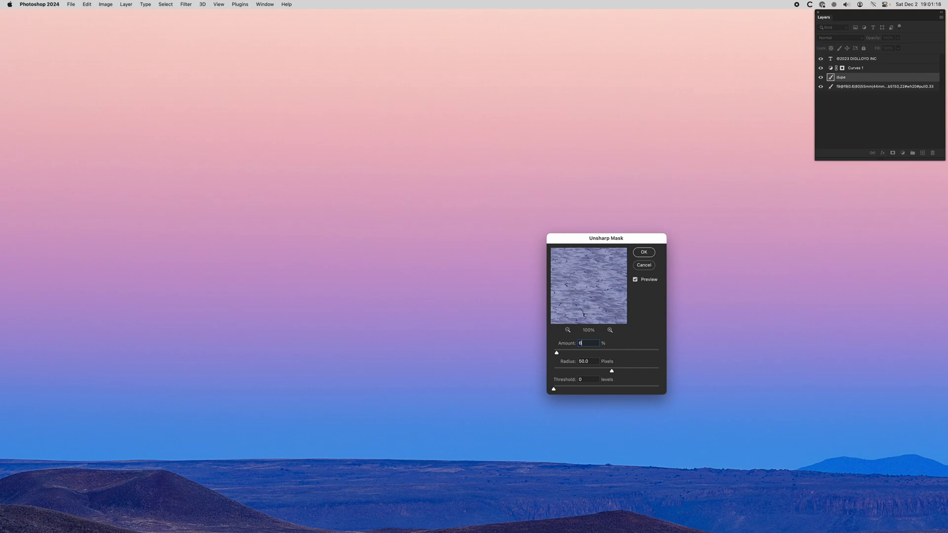
pyautogui.scroll(-10, 578, 296)
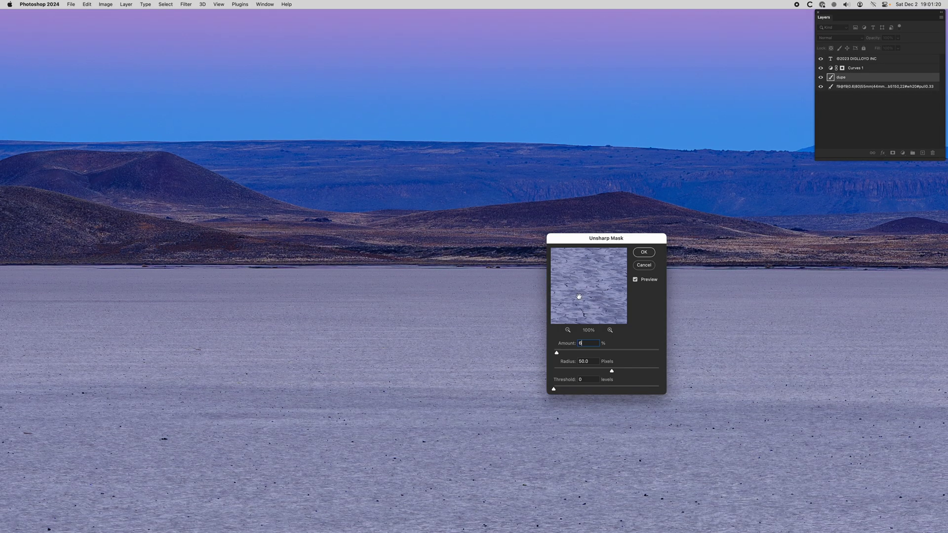
pyautogui.click(648, 283)
pyautogui.click(649, 283)
pyautogui.click(648, 283)
pyautogui.click(648, 283)
# Set the Unsharp Mask amount to 8% and compare the image with the preview on and off.
pyautogui.click(573, 344)
pyautogui.write('8')
pyautogui.press('Tab')
pyautogui.click(646, 282)
pyautogui.click(645, 282)
pyautogui.click(646, 283)
# Set the Unsharp Mask amount to 10% and repeatedly compare the image with the preview on and off.
pyautogui.click(585, 344)
pyautogui.write('10')
pyautogui.press('Tab')
pyautogui.click(651, 281)
pyautogui.click(650, 281)
pyautogui.click(650, 281)
pyautogui.click(651, 281)
pyautogui.click(650, 281)
pyautogui.click(651, 281)
pyautogui.click(651, 281)
pyautogui.click(650, 281)
pyautogui.click(651, 281)
pyautogui.click(650, 281)
# Set the Unsharp Mask amount to 30% and apply it to the dupe layer at the 50-pixel radius.
pyautogui.click(559, 345)
pyautogui.write('30')
pyautogui.press('Tab')
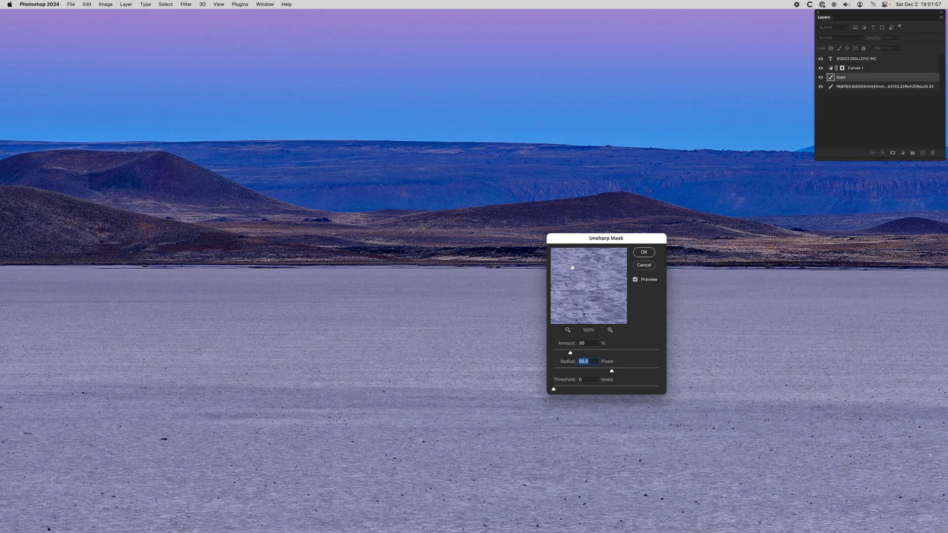
pyautogui.click(645, 253)
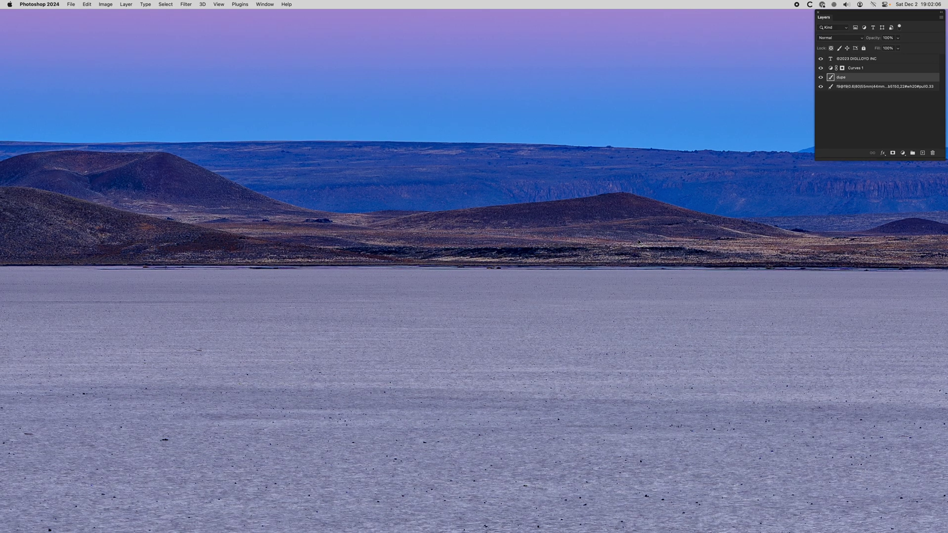
# Examine the sharpened photo as a whole and around the hills, comparing it with and without the 30% Unsharp Mask.
pyautogui.press('super+0')
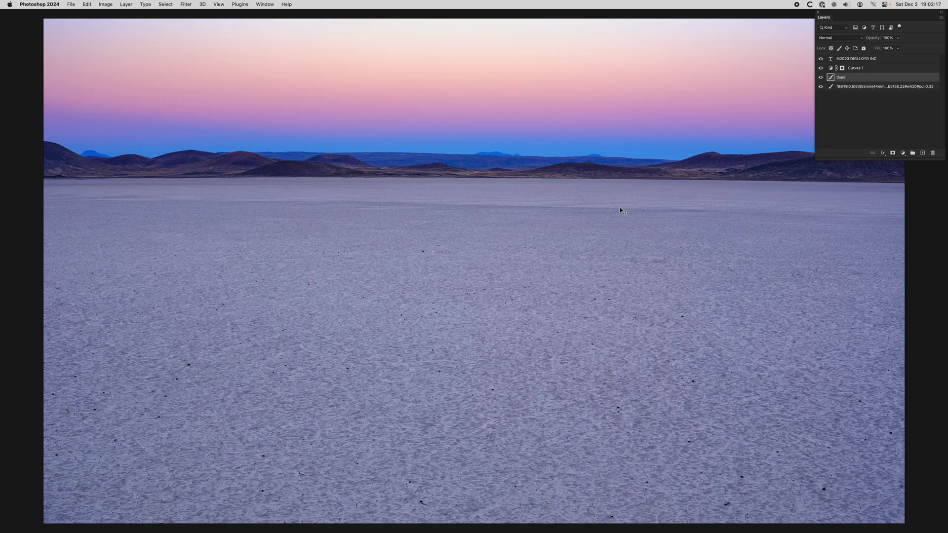
pyautogui.scroll(5, 620, 207)
pyautogui.scroll(3, 602, 203)
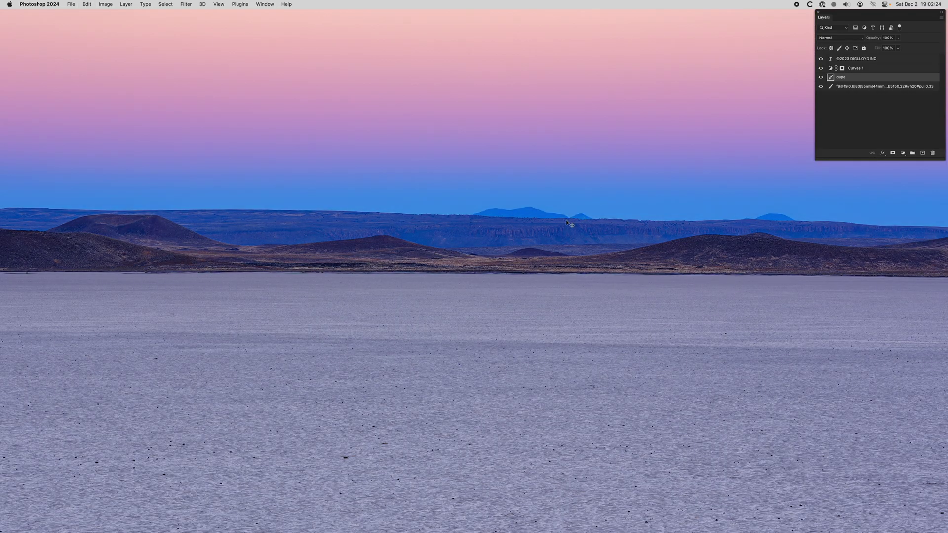
pyautogui.press('super+z')
# Add a Hue/Saturation adjustment layer directly above the dupe layer, keeping the default name, mode and opacity.
pyautogui.click(87, 4)
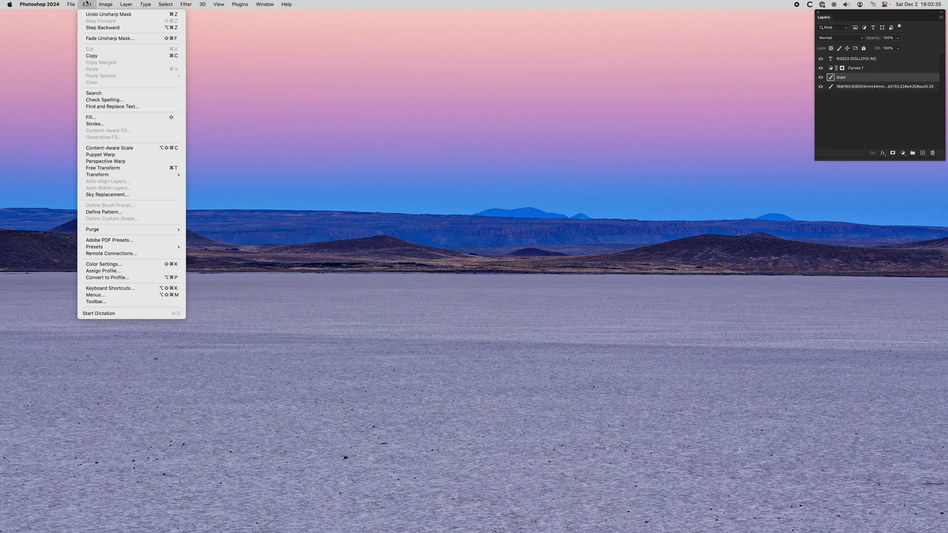
pyautogui.moveTo(98, 2)
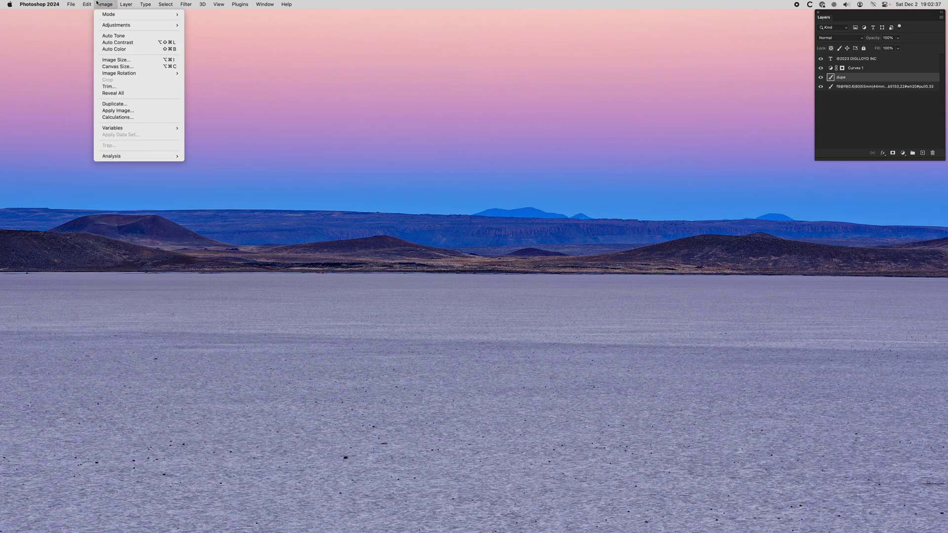
pyautogui.click(126, 4)
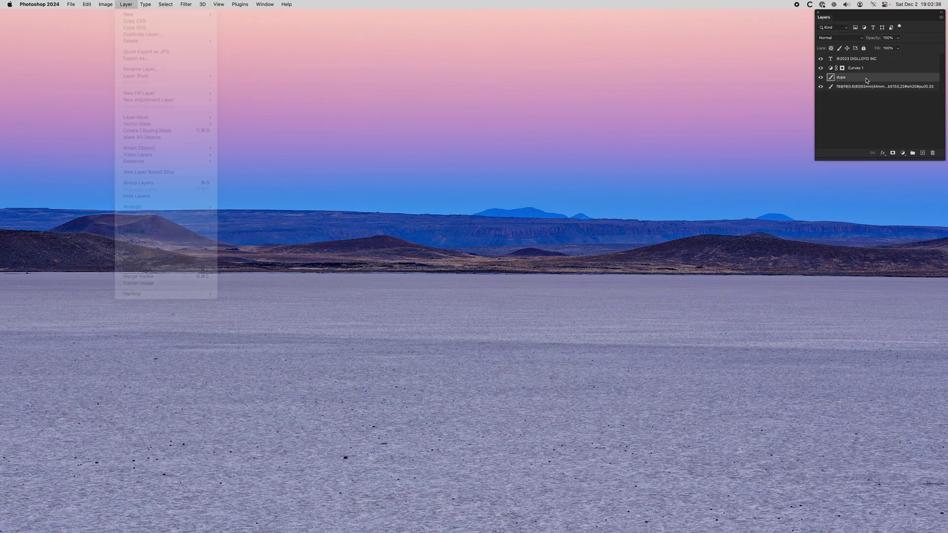
pyautogui.click(128, 3)
pyautogui.moveTo(151, 99)
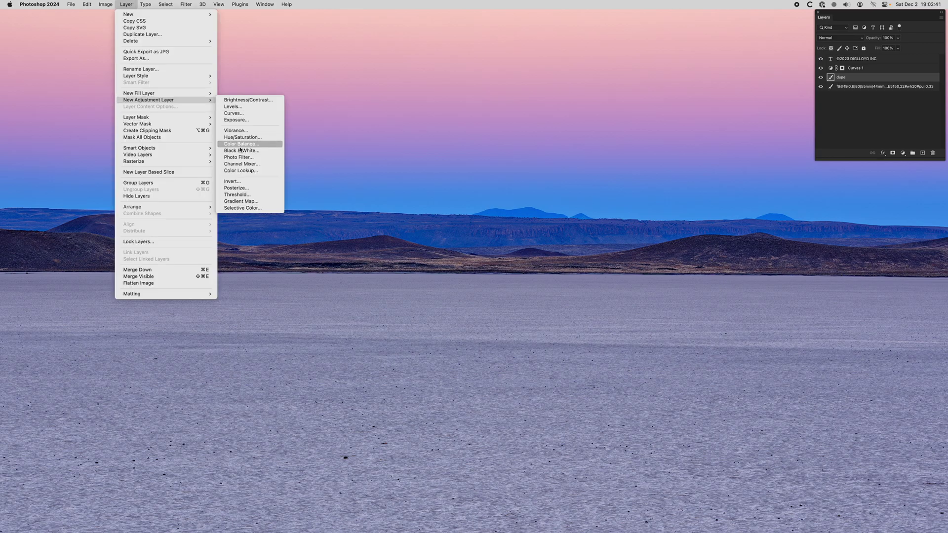
pyautogui.click(244, 138)
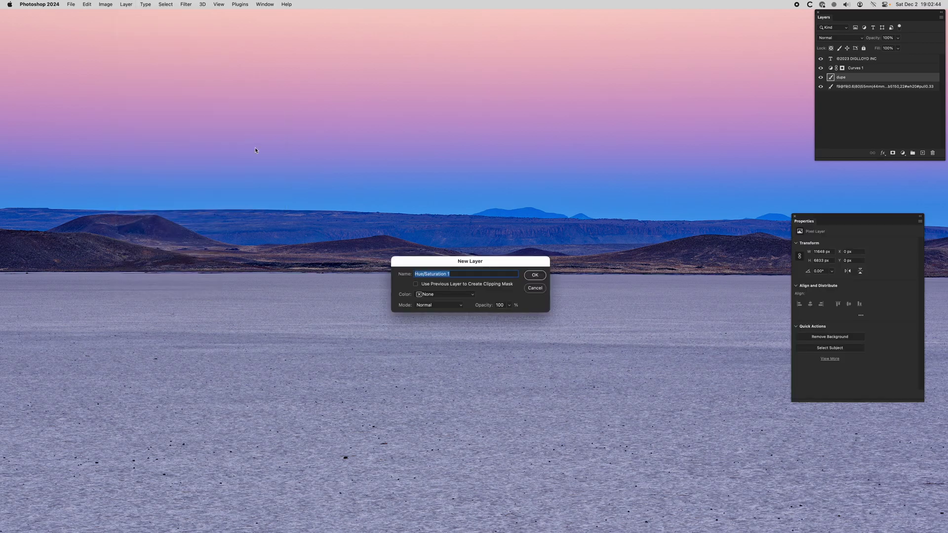
pyautogui.click(535, 275)
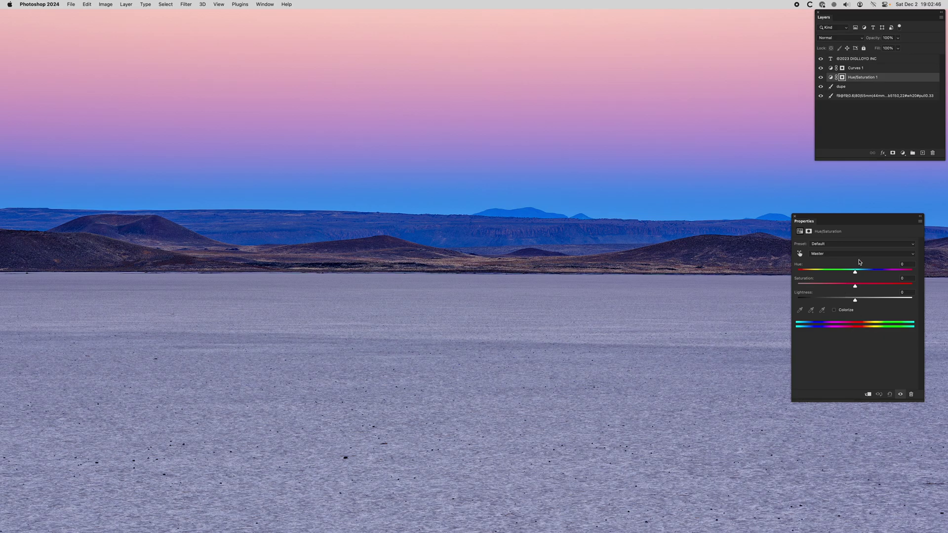
# Set the Hue/Saturation layer's saturation to -5 and close its properties.
pyautogui.click(908, 279)
pyautogui.write('-5')
pyautogui.click(794, 217)
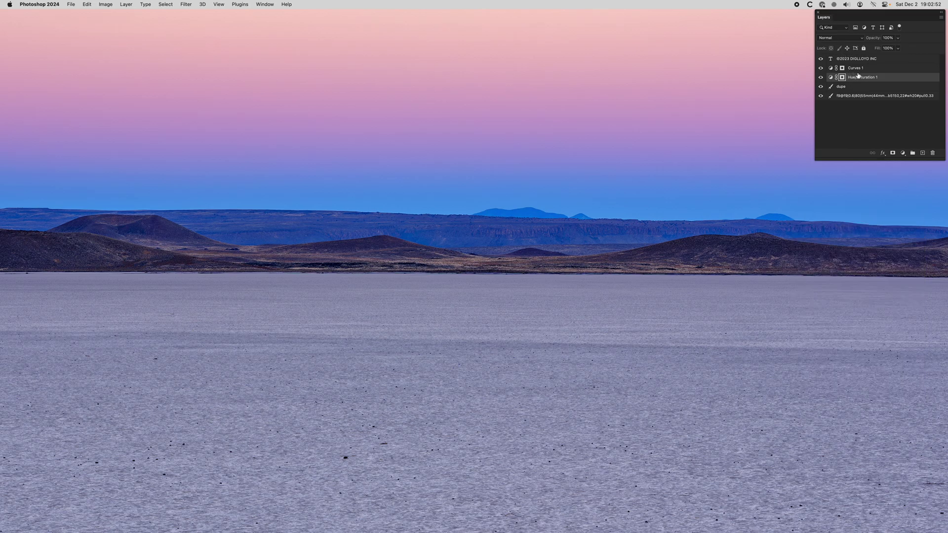
# Compare the hills, horizon and sky with the Hue/Saturation layer hidden and shown.
pyautogui.click(821, 77)
pyautogui.click(821, 77)
pyautogui.click(821, 77)
pyautogui.click(821, 78)
pyautogui.click(821, 78)
pyautogui.click(821, 77)
pyautogui.click(821, 78)
pyautogui.click(821, 77)
pyautogui.click(821, 78)
pyautogui.click(821, 77)
# Fit the whole photo in view and compare it with the Hue/Saturation layer hidden and shown.
pyautogui.press('super+0')
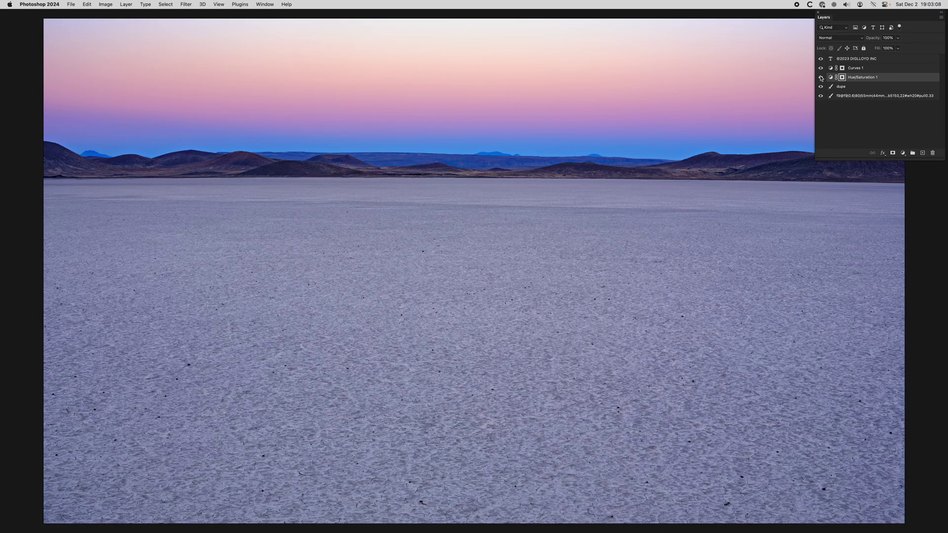
pyautogui.click(821, 78)
pyautogui.click(821, 78)
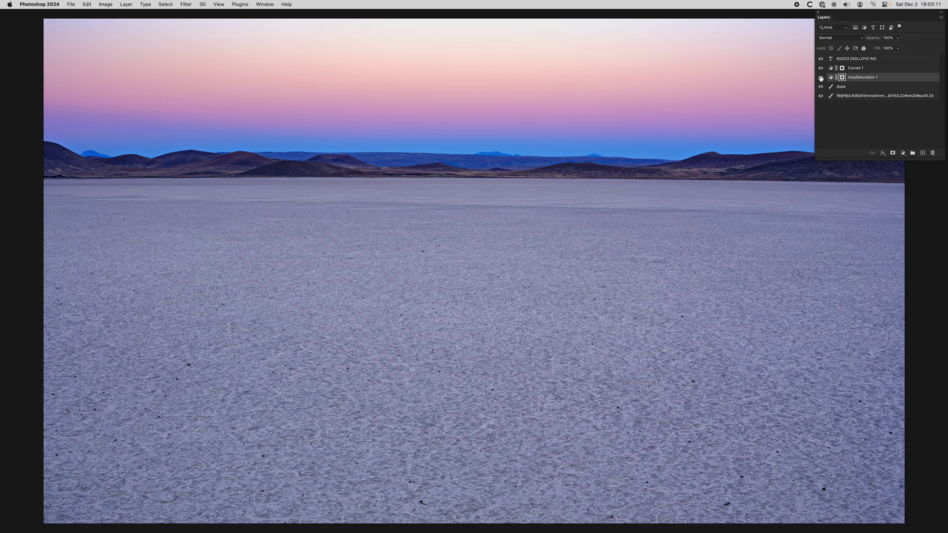